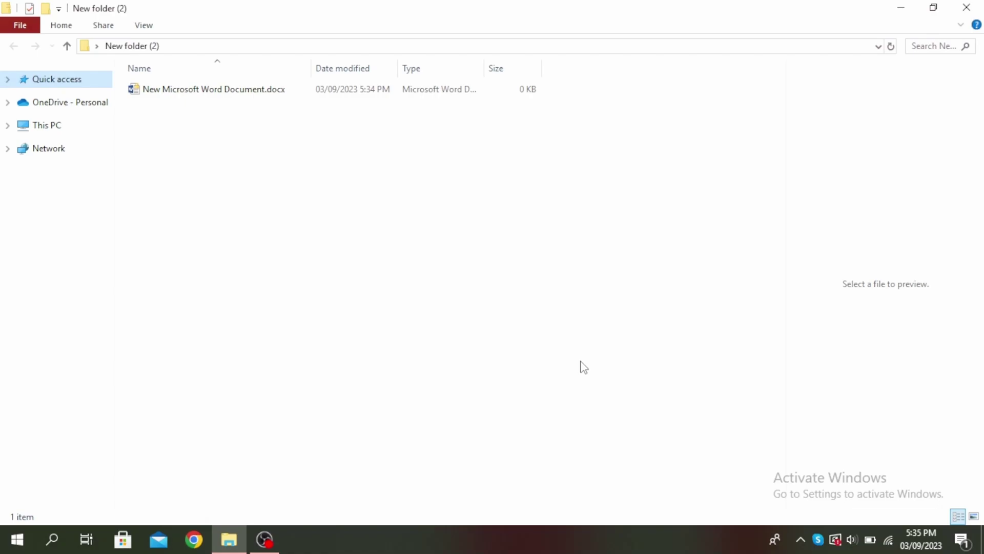
- View the empty .docx file's properties and close them unchanged
right_click(264, 94)
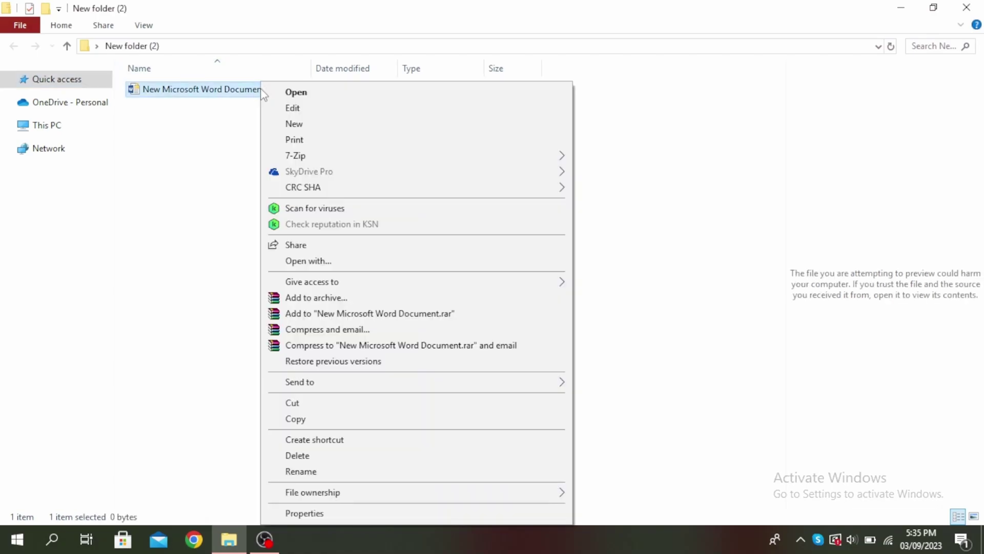
click(304, 513)
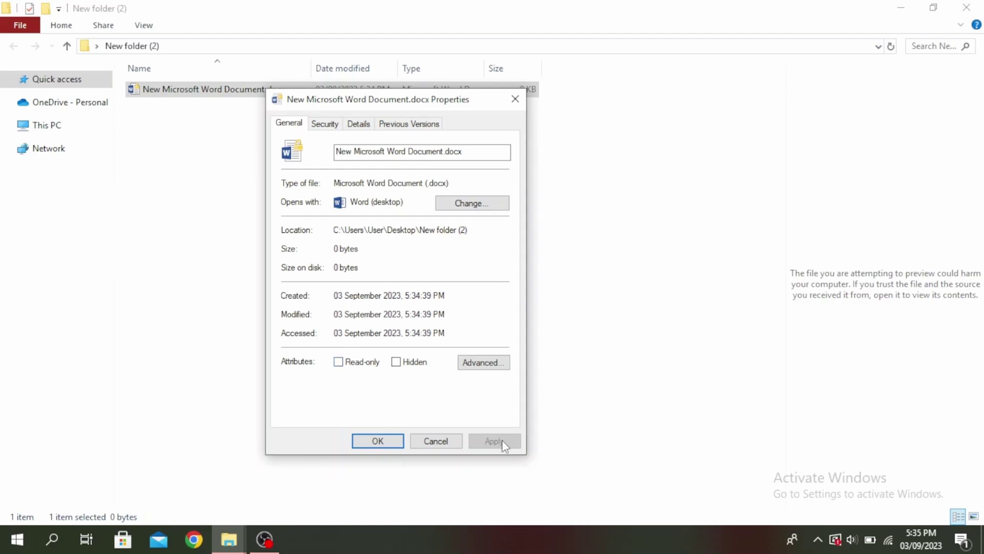
click(378, 441)
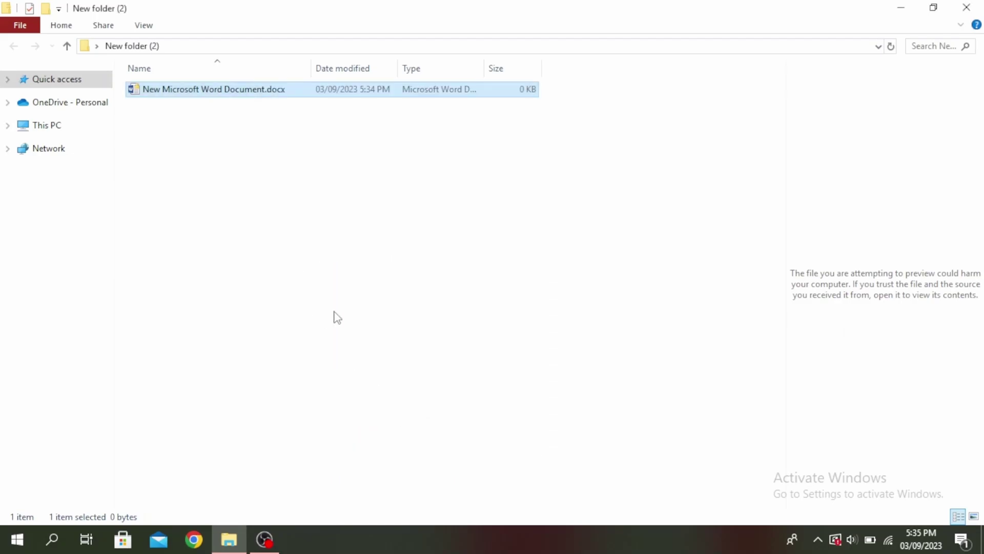
- Find Word 2013 through Start search and launch it to its start screen
click(52, 539)
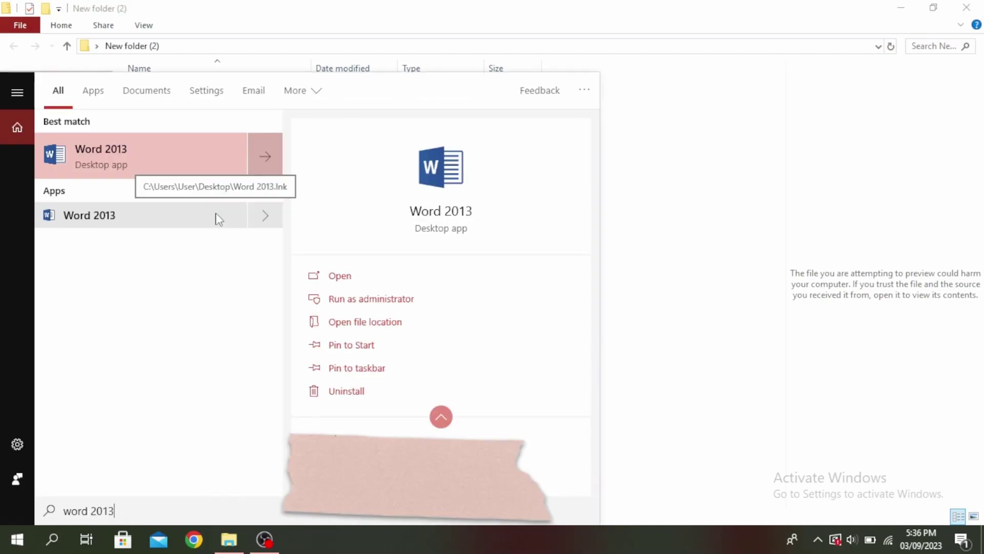
click(183, 154)
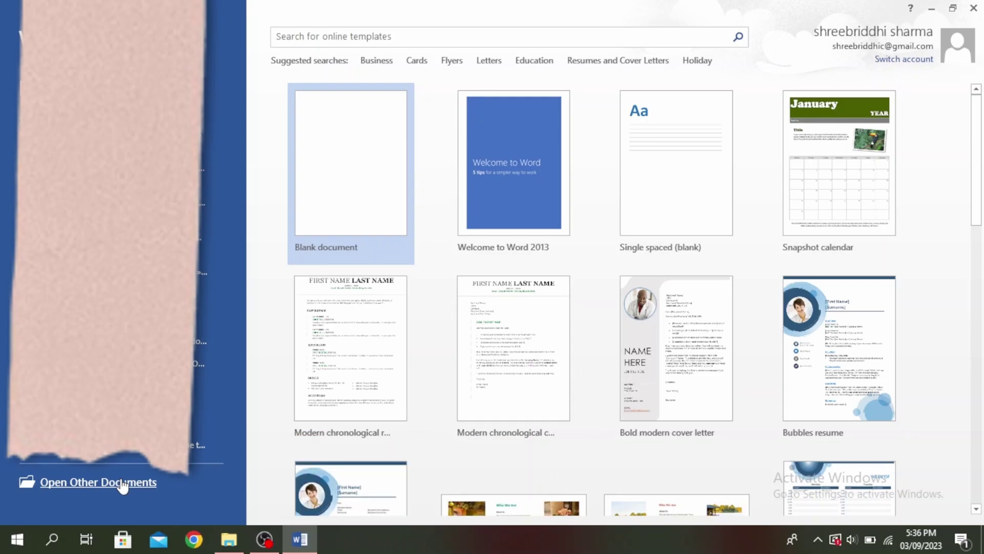
- Browse Computer from Open Other Documents and select the Custom Office Templates folder in Documents
click(98, 482)
click(200, 201)
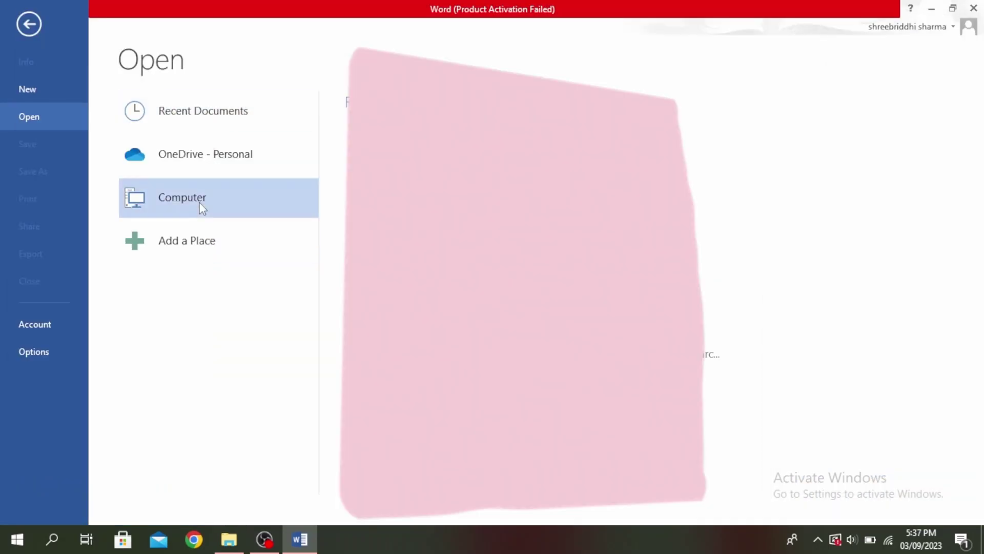
click(382, 370)
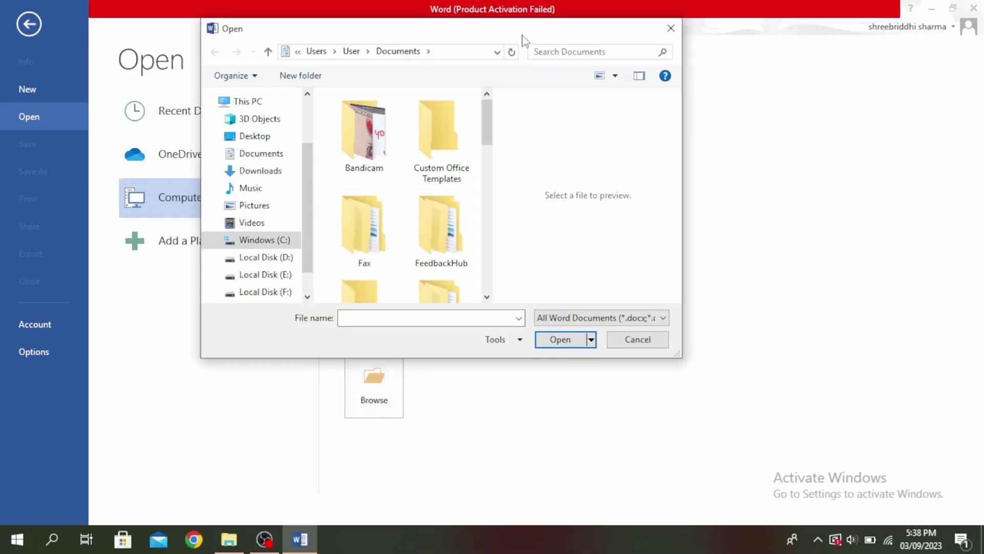
click(434, 129)
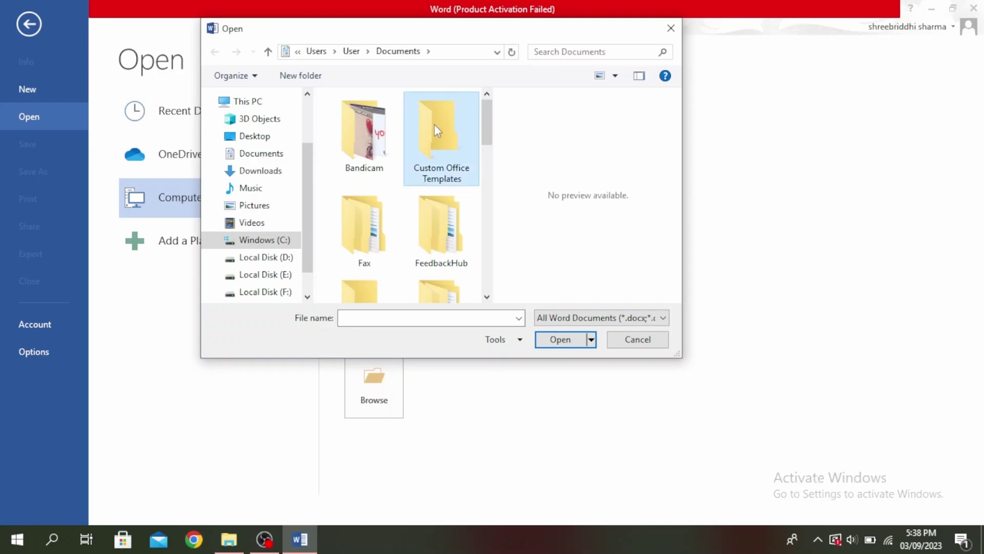
- Expand the Open button's dropdown to reveal Open and Repair
click(592, 339)
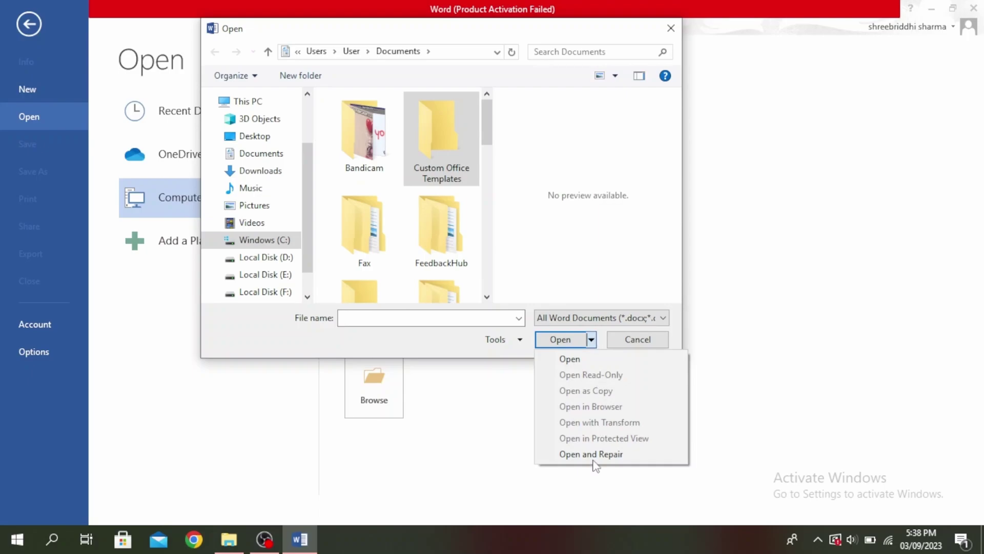